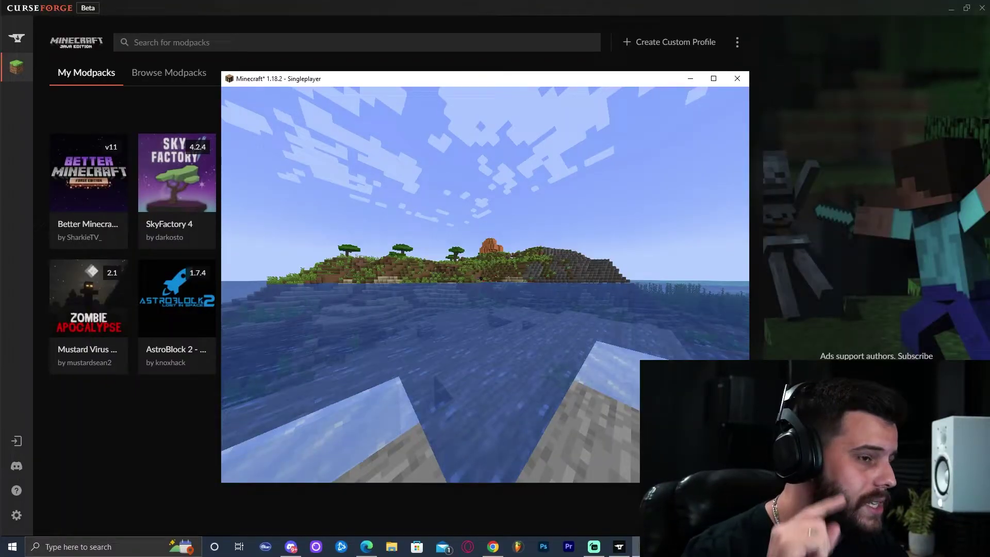
Step: Pause the running Minecraft 1.18.2 singleplayer world to bring up the pause menu
key(Escape)
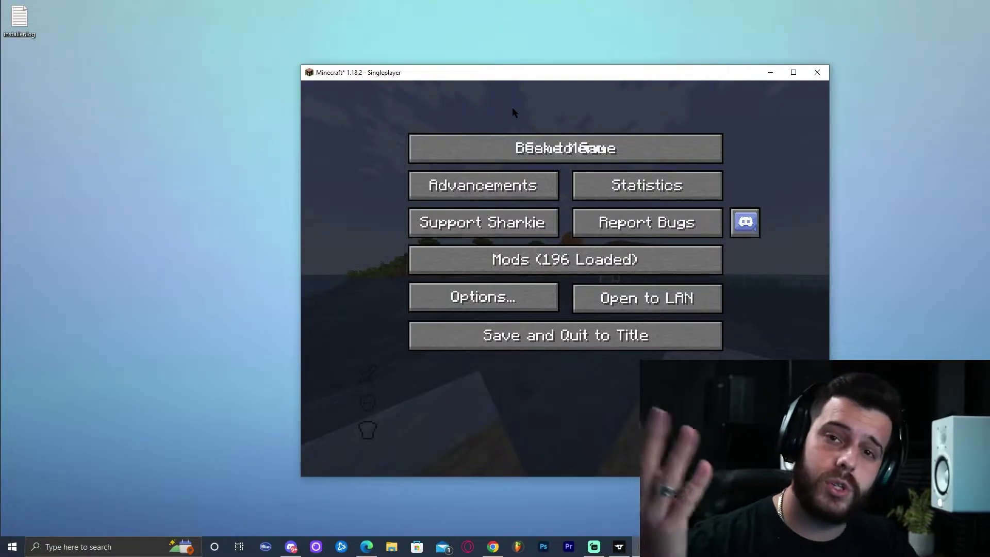
Step: Switch from Minecraft to the Complementary Shaders v4 page on CurseForge in Chrome
click(493, 547)
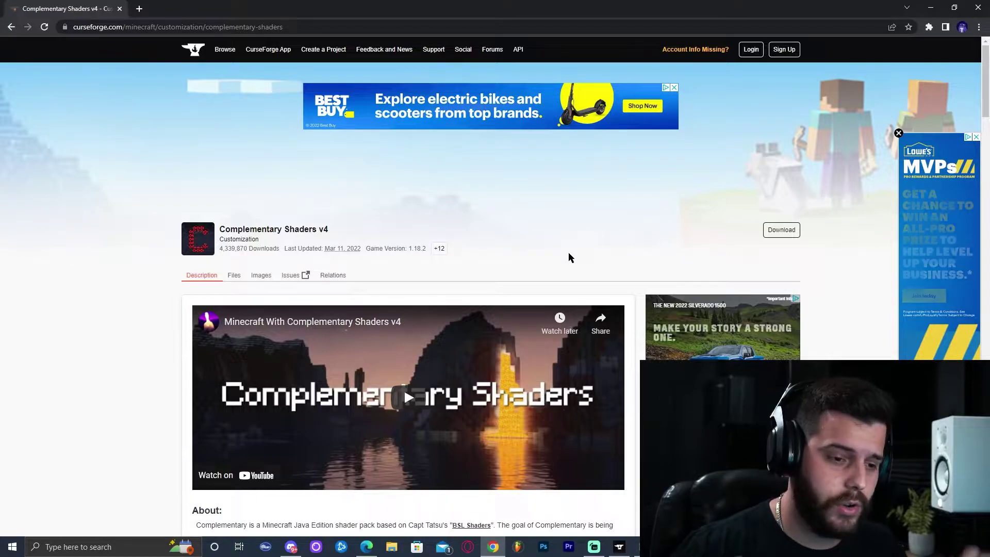
Step: From the Files list, download the Complementary v4.4 zip for 1.18.2
triple_click(581, 259)
click(581, 259)
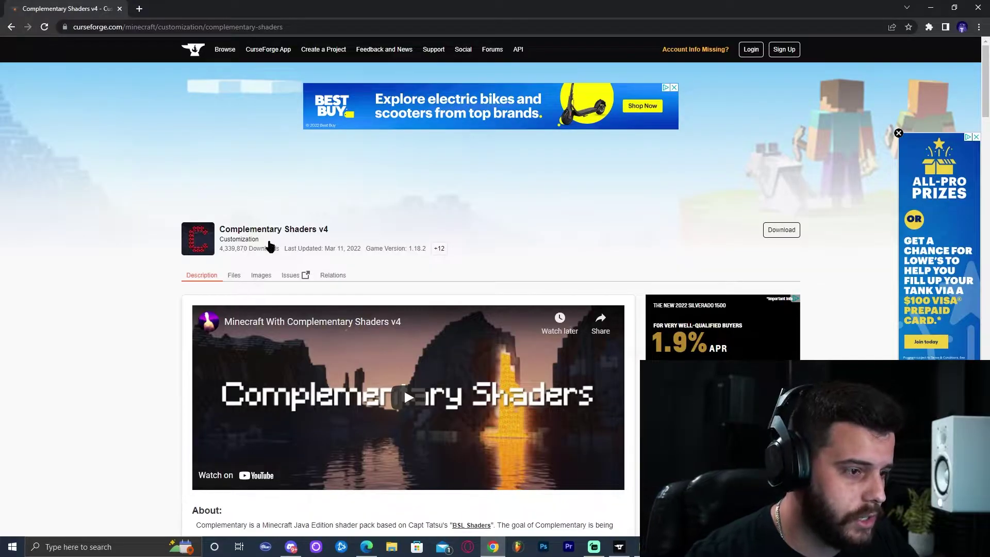
click(234, 276)
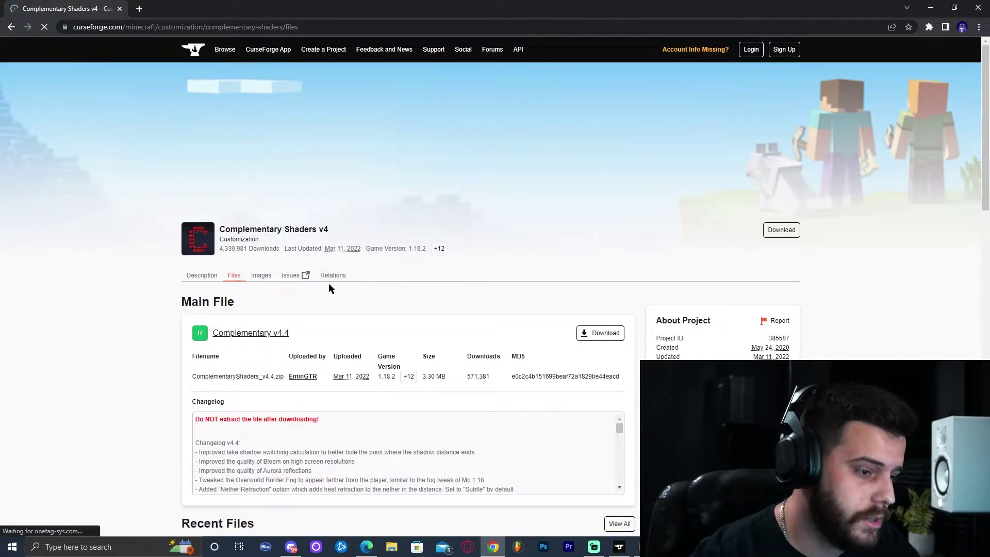
scroll(329, 286, down, 7)
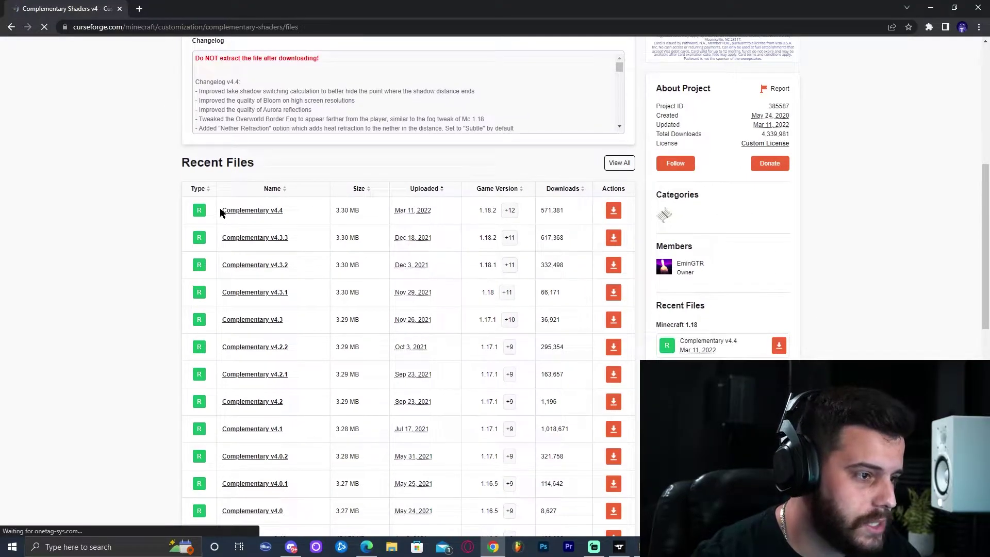
click(496, 209)
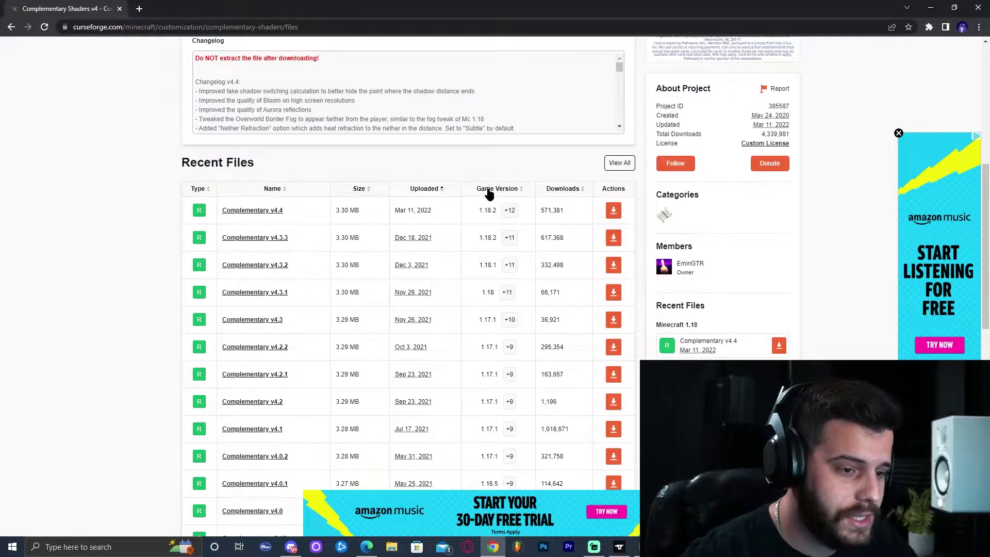
click(613, 211)
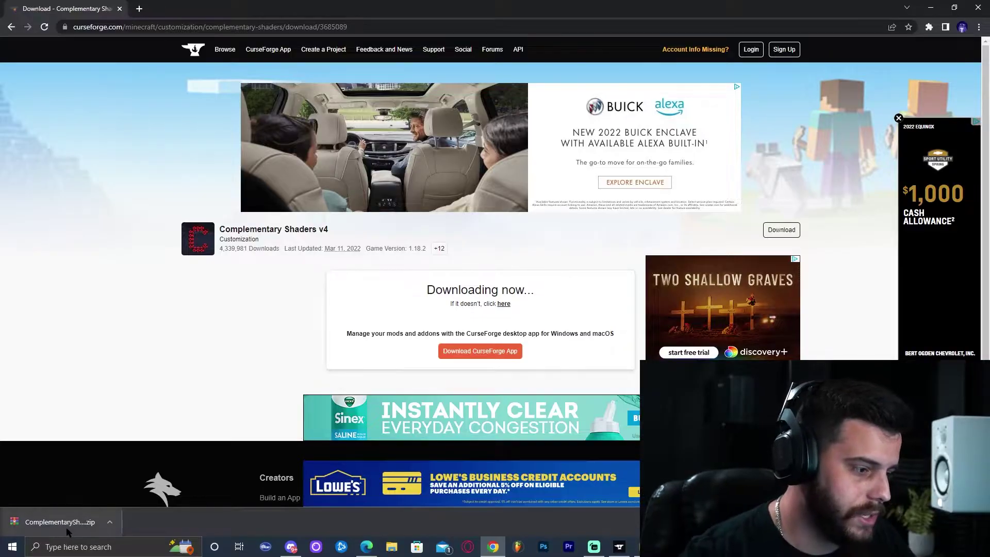
key(super+Down)
Step: Put the downloaded shader zip on the desktop, close Chrome, and open Minecraft's Options
drag(397, 309, 191, 160)
click(821, 34)
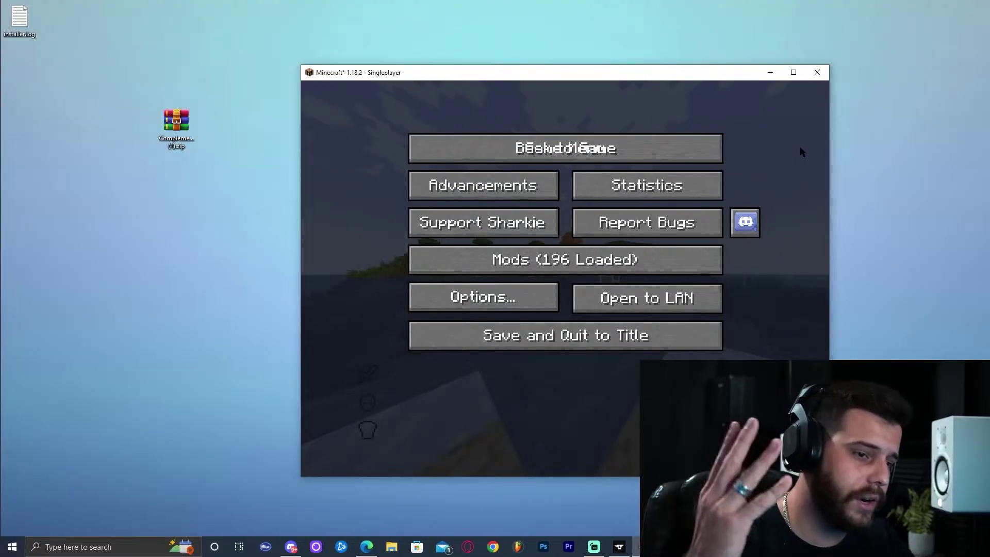
click(509, 299)
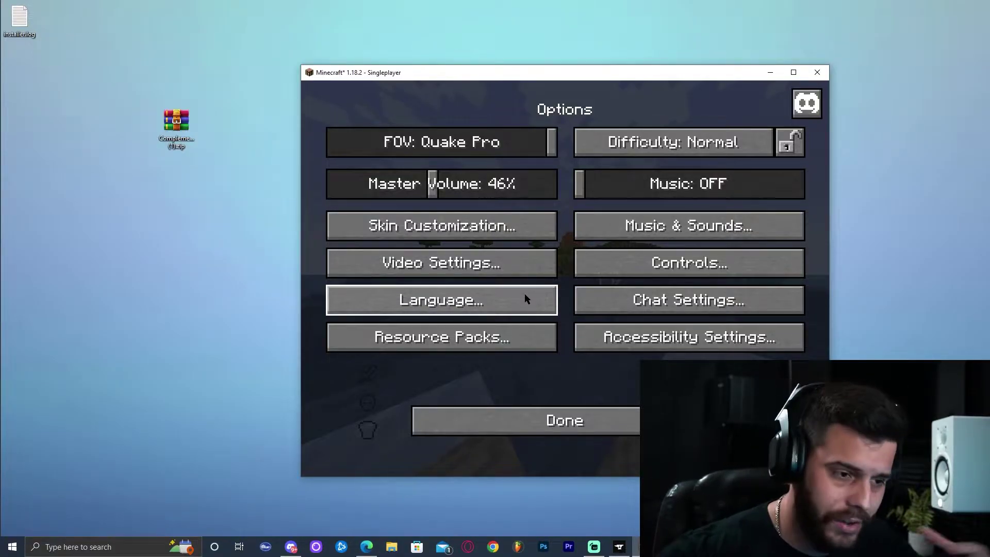
Step: Maximize Minecraft and go through Video Settings to the Shader Packs screen
key(super+Up)
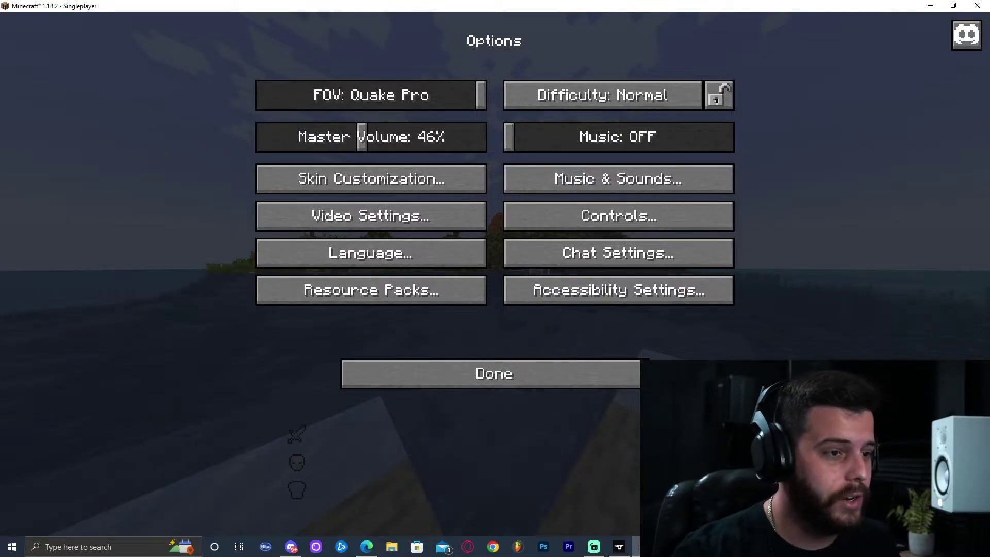
click(398, 222)
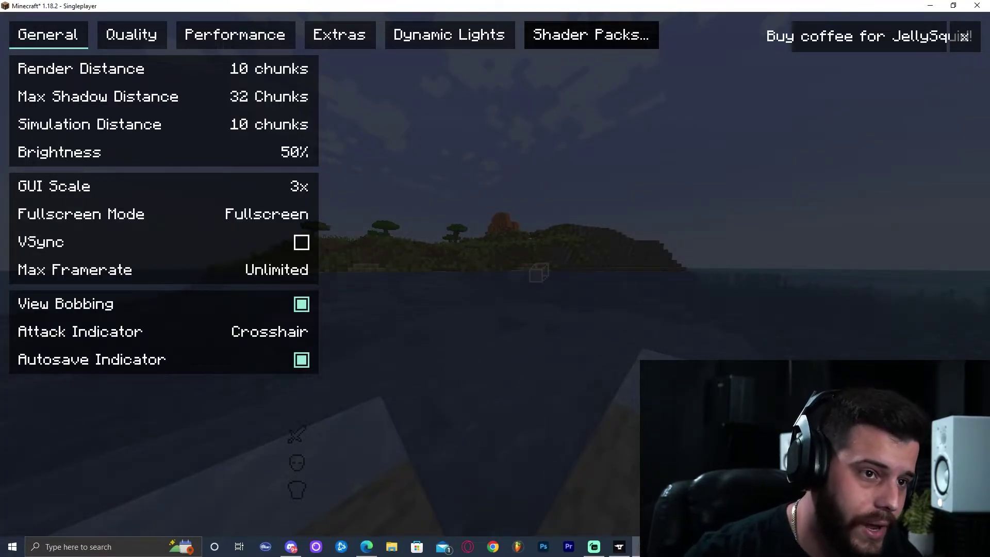
click(616, 40)
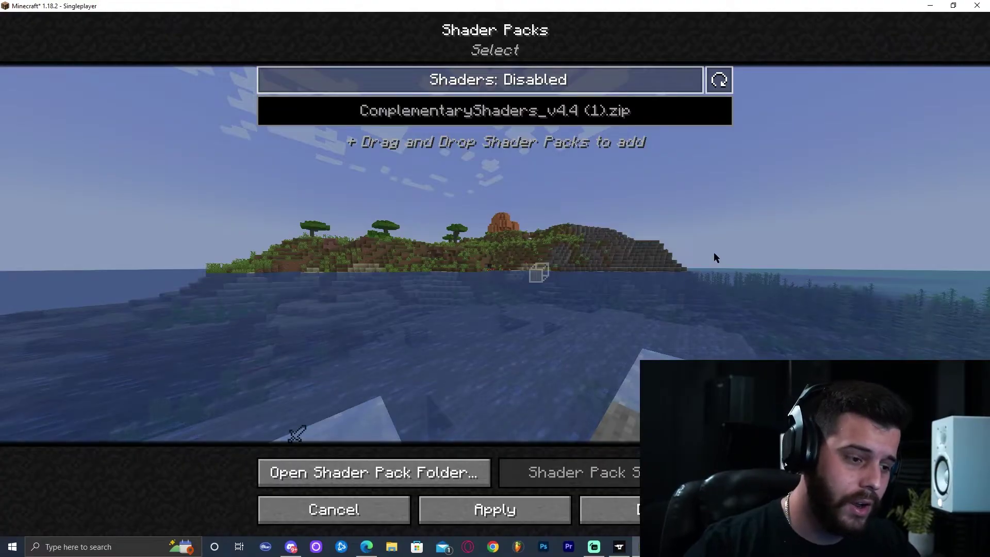
Step: Open the instance's shaderpacks folder in File Explorer from the Shader Packs screen
click(467, 466)
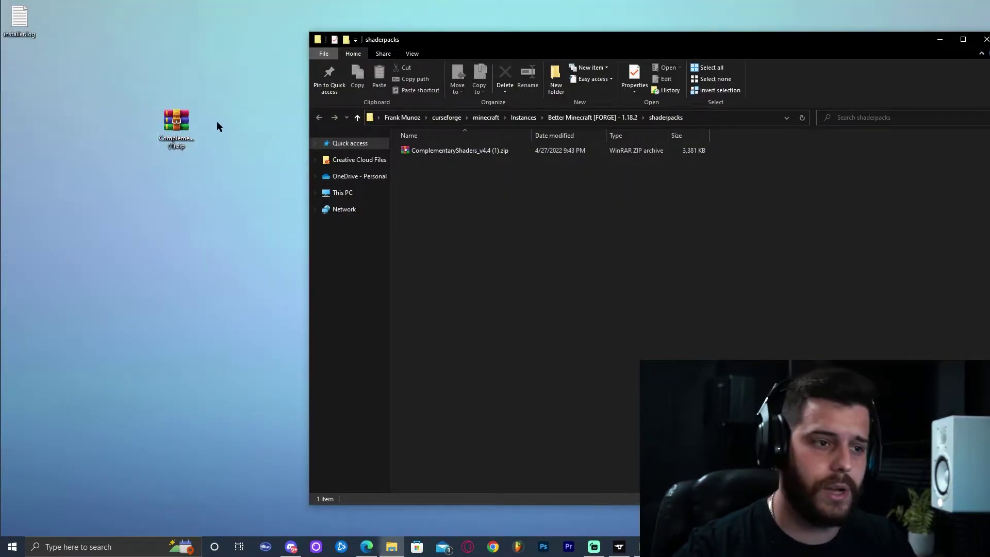
Step: Delete the existing ComplementaryShaders_v4.4 (1).zip from the shaderpacks folder
drag(551, 250, 477, 151)
key(Delete)
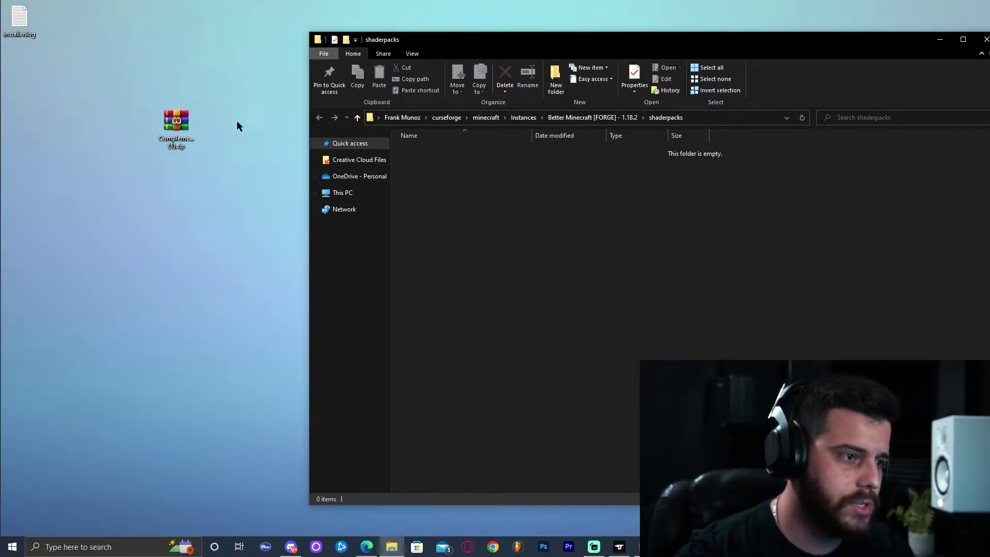
click(258, 183)
click(583, 281)
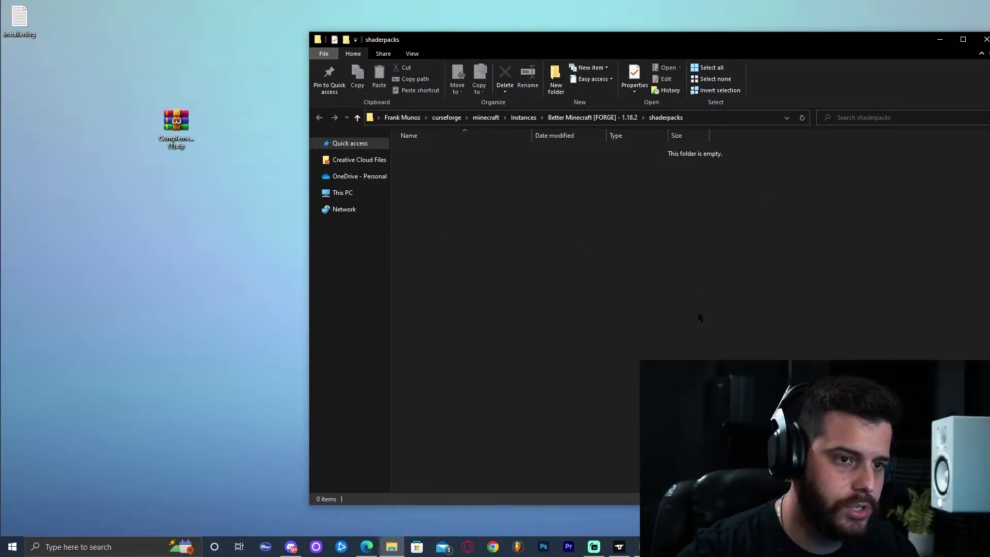
Step: Reopen the shaderpacks folder from Minecraft's Shader Packs screen and minimize the game
key(alt+Tab)
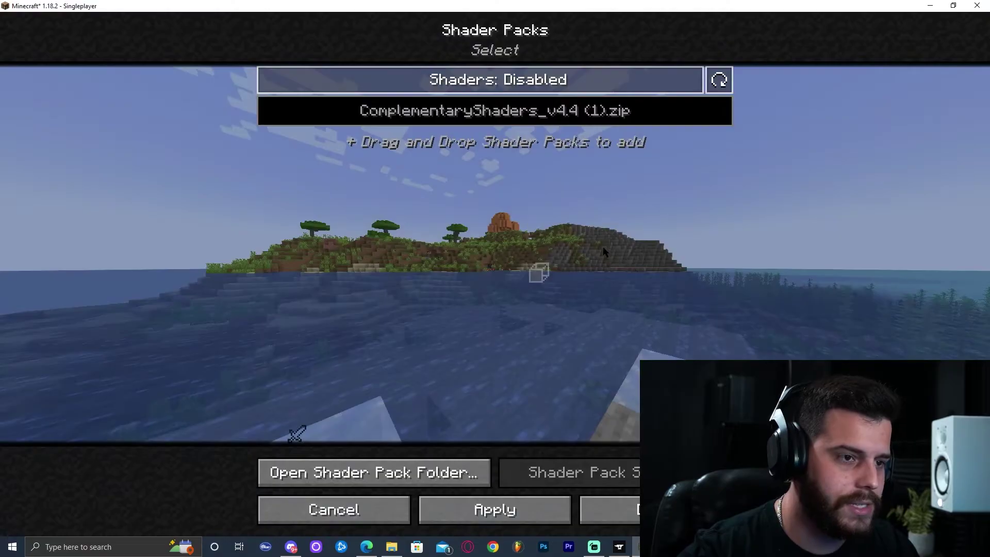
click(608, 507)
click(597, 34)
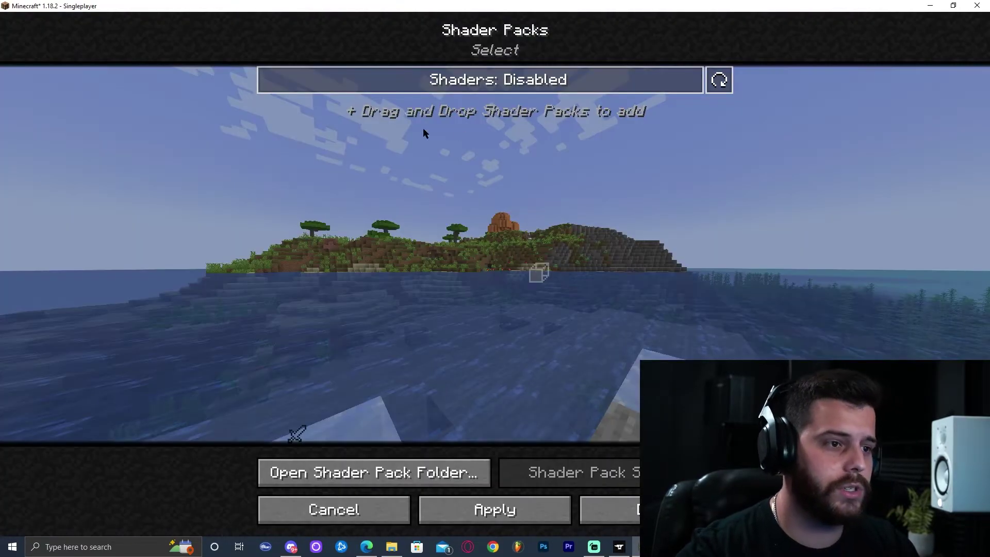
click(431, 474)
click(929, 6)
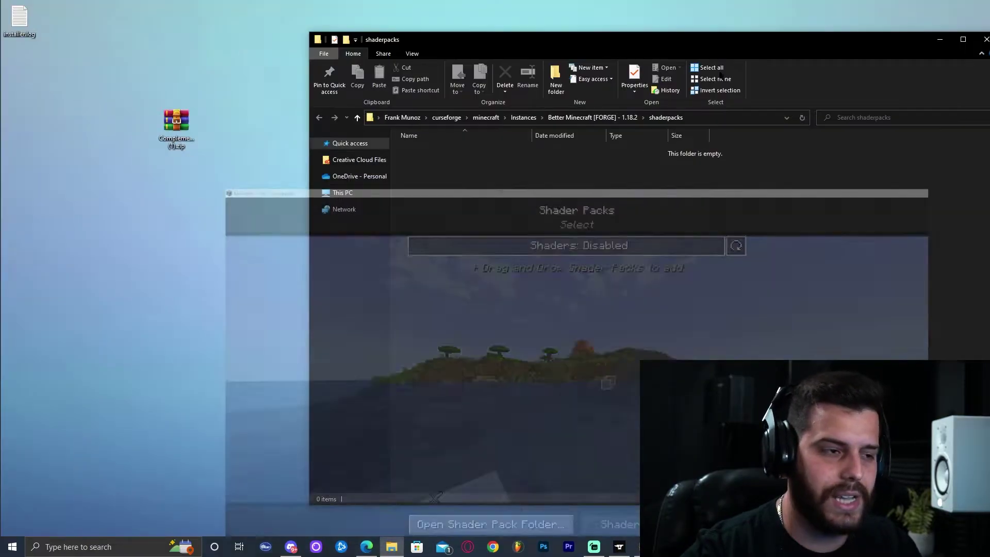
Step: Move the desktop shader zip into the shaderpacks folder, close Explorer, and return to Minecraft
drag(180, 133, 577, 282)
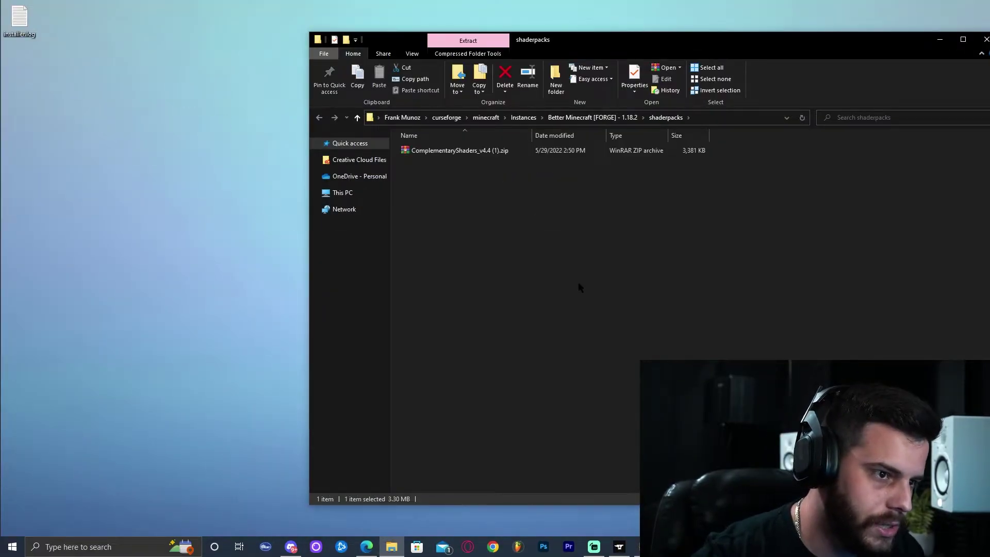
click(985, 39)
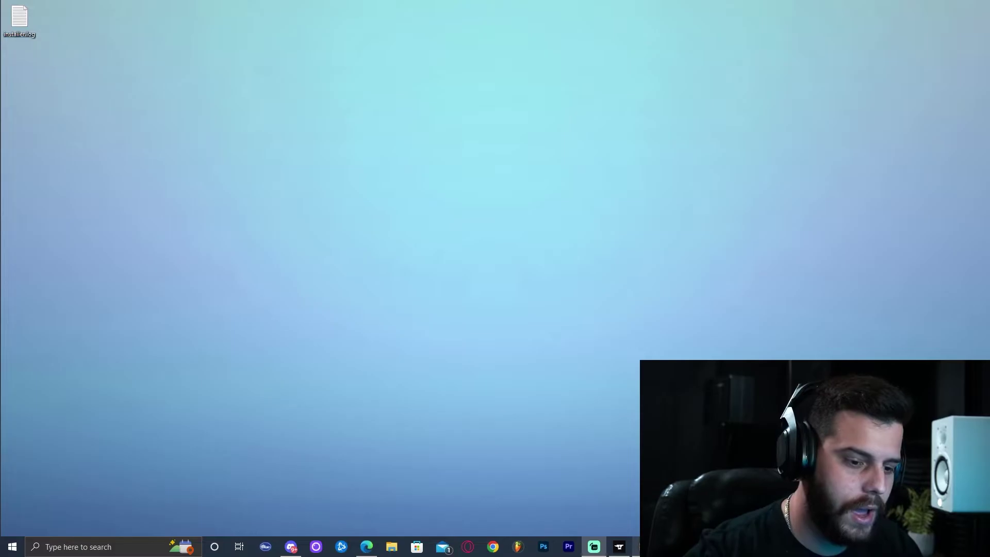
click(645, 546)
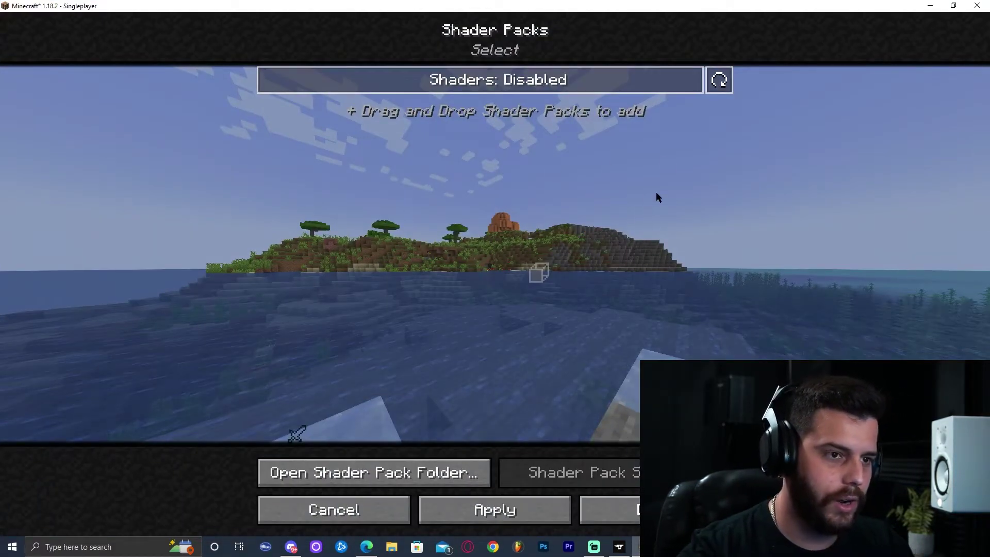
Step: Refresh the pack list, select ComplementaryShaders_v4.4 (1).zip to enable shaders, and apply it
click(722, 83)
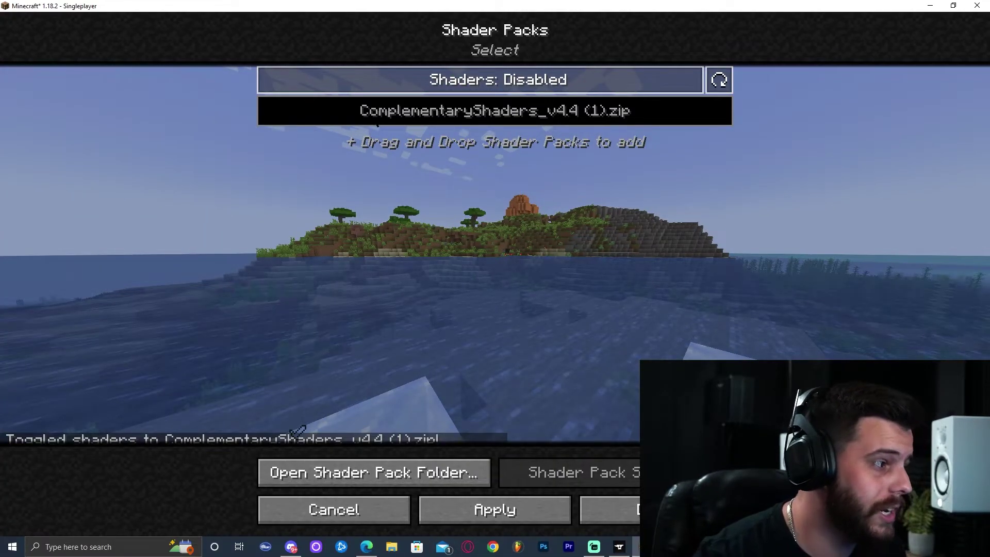
click(551, 84)
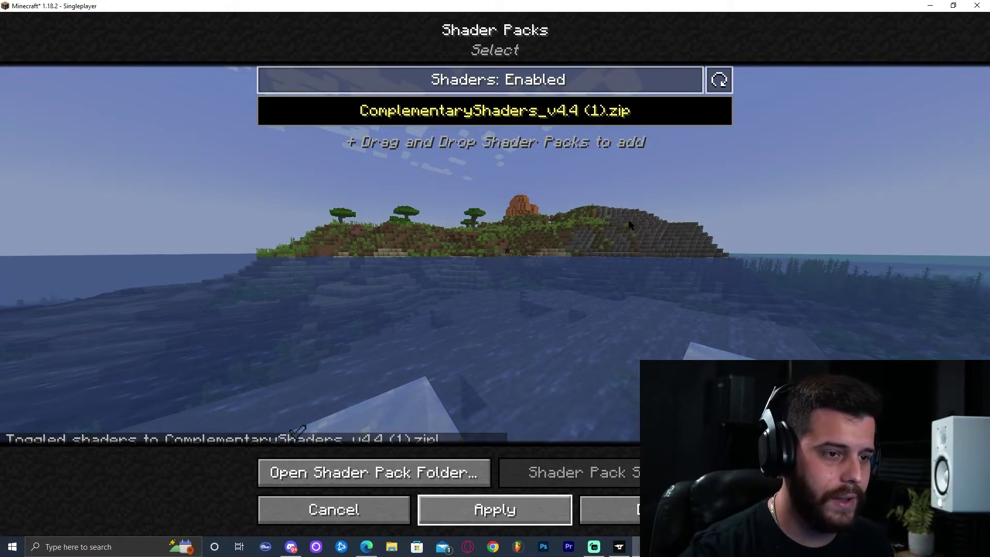
click(518, 517)
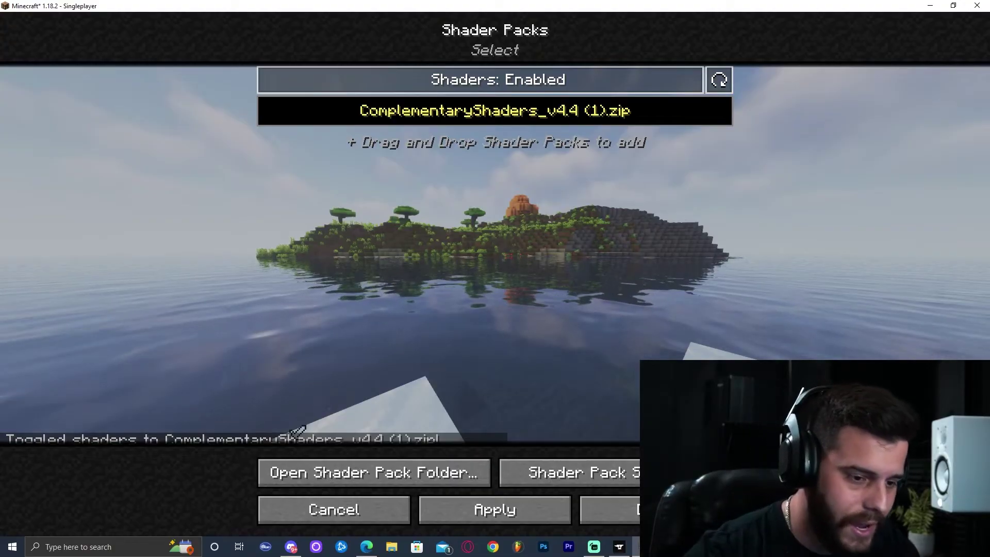
Step: Close the Shader Packs and Video Settings screens to return to the shaded world
click(613, 509)
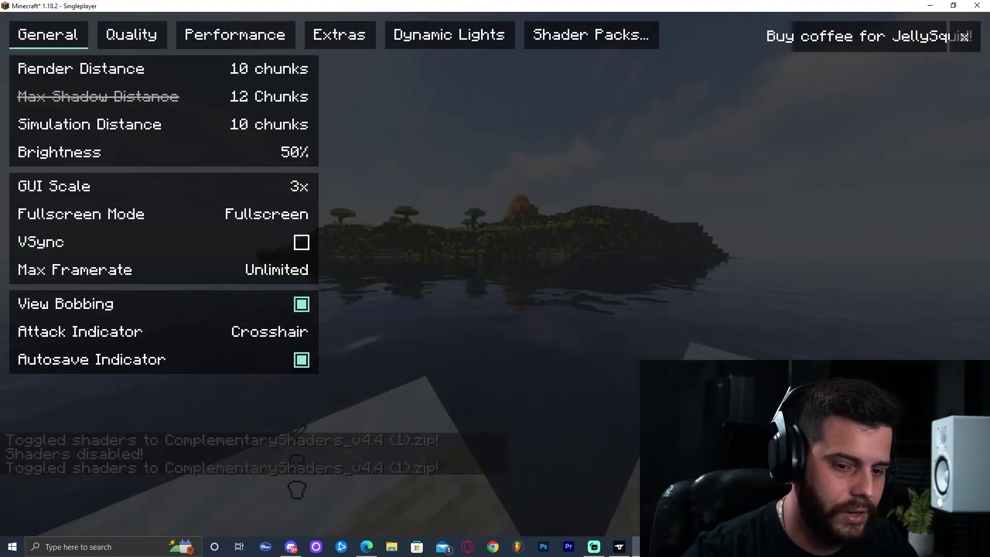
key(Escape)
key(Escape)
key(Escape)
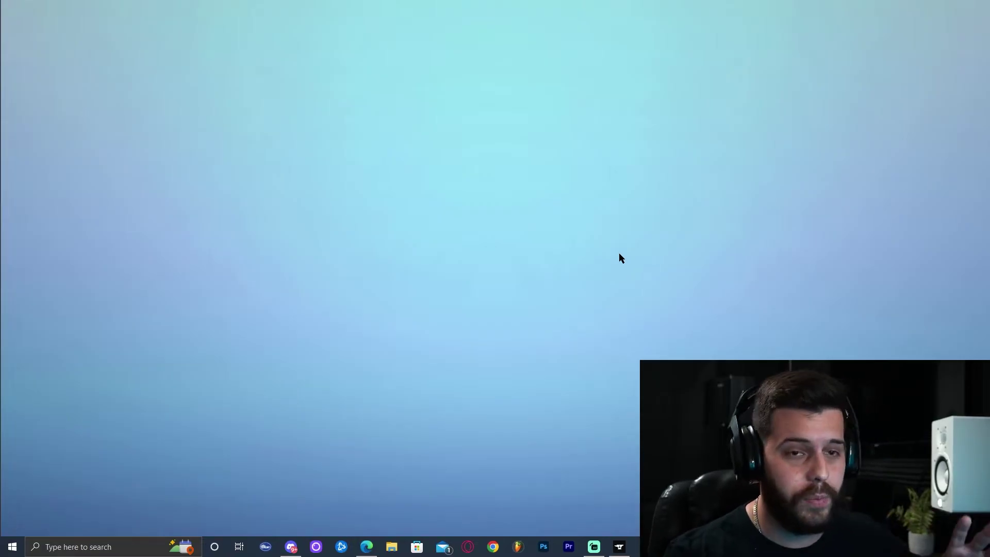
Step: Minimize the CurseForge app and maximize the Minecraft Launcher on its Java Edition Play page
click(619, 545)
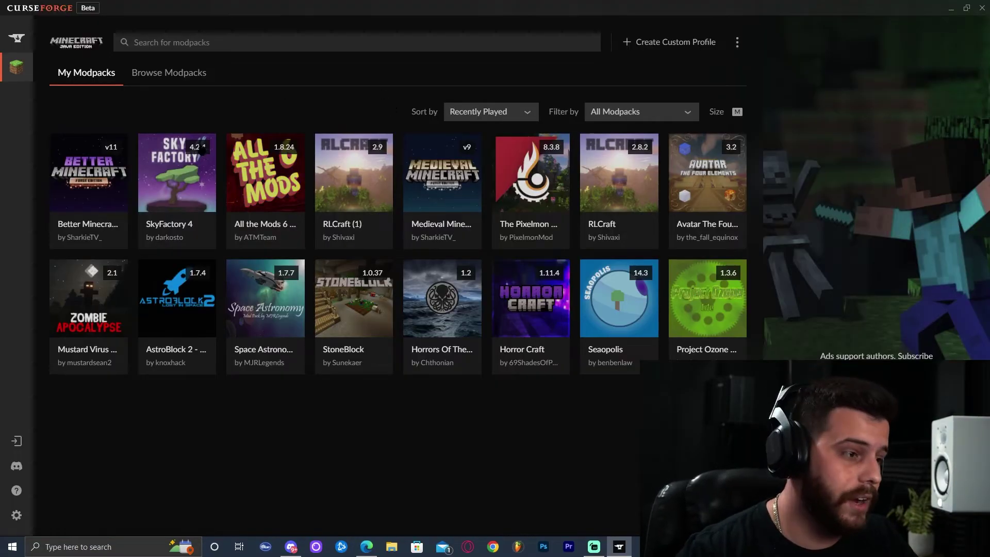
mouse_move(105, 233)
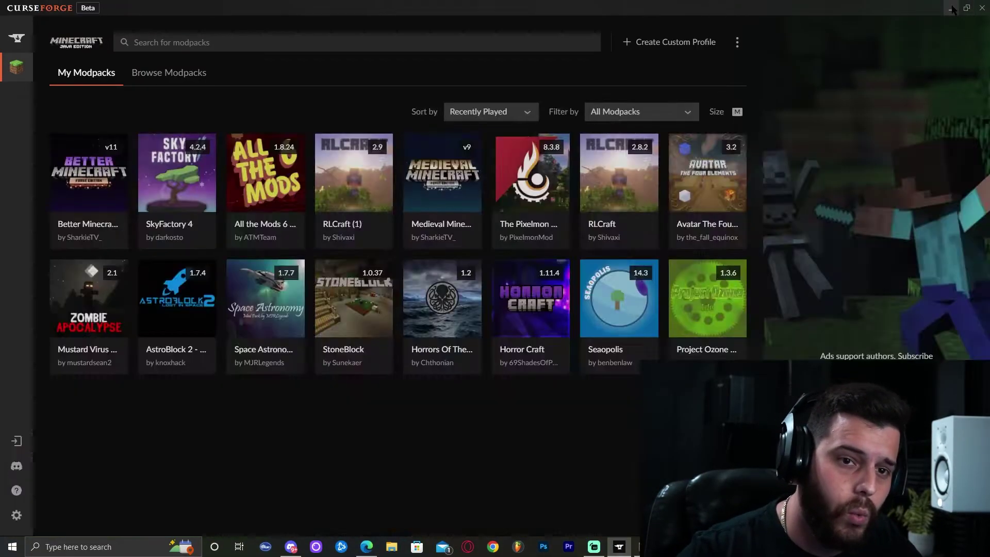
click(952, 8)
drag(866, 108, 853, 62)
double_click(853, 62)
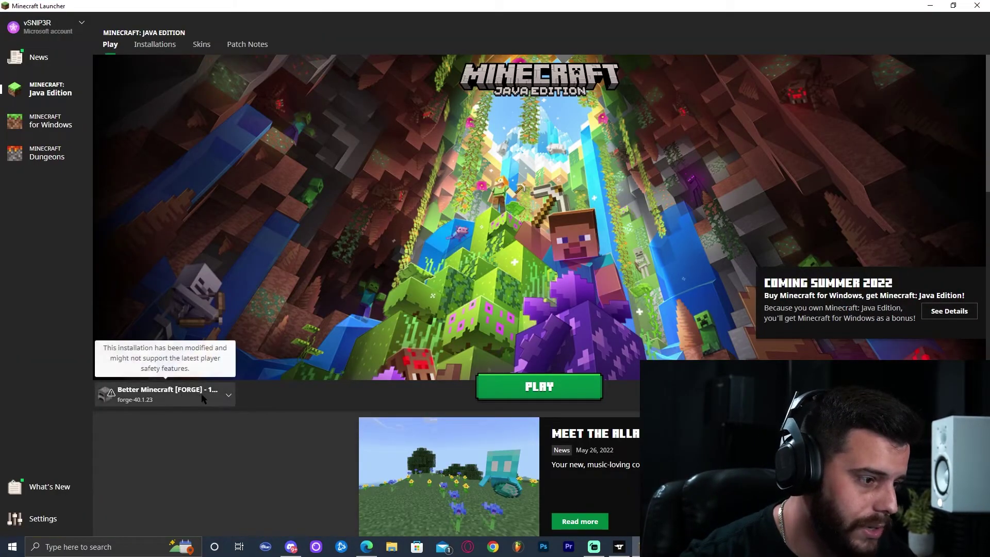
Step: Open the Better Minecraft [FORGE] - 1.18.2 game folder from the launcher's Installations list
click(146, 391)
click(231, 401)
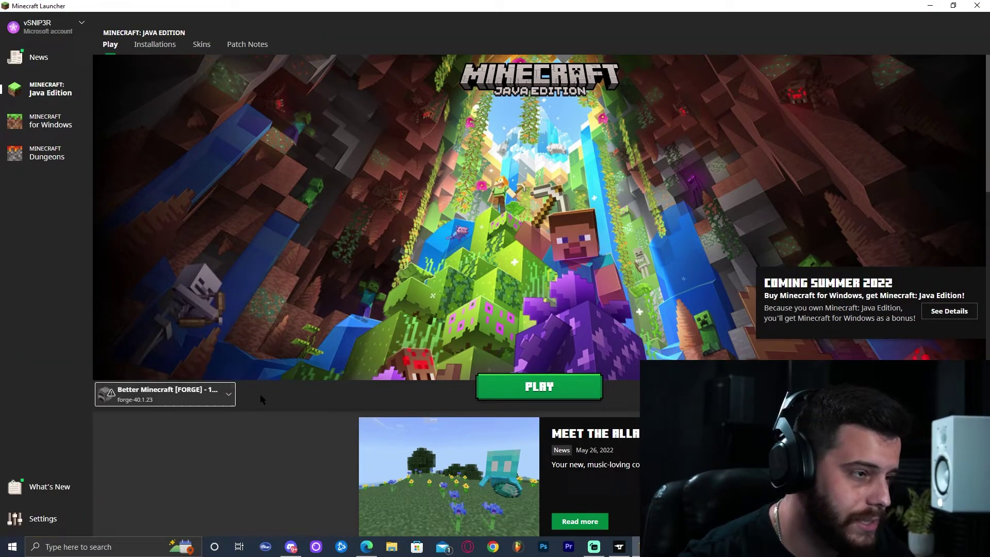
click(155, 51)
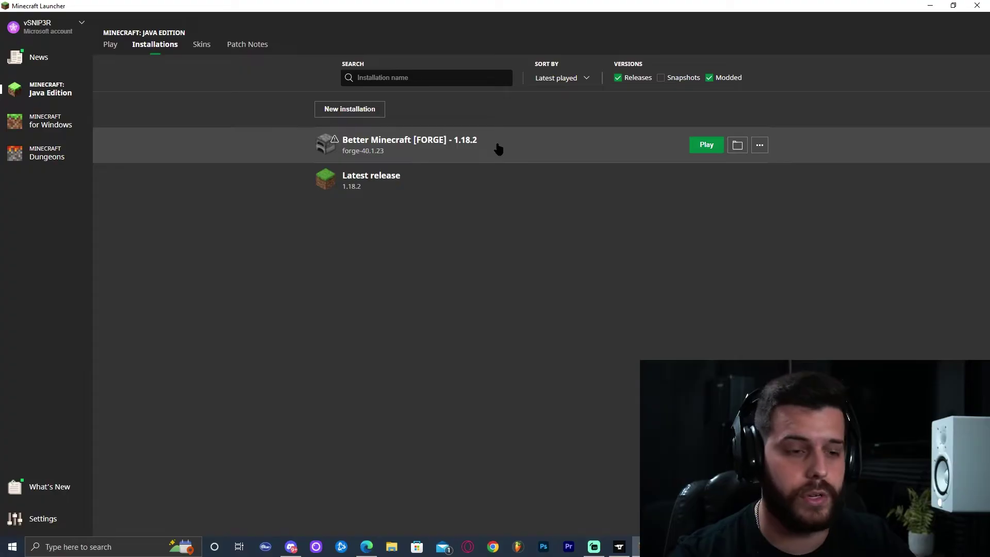
click(737, 145)
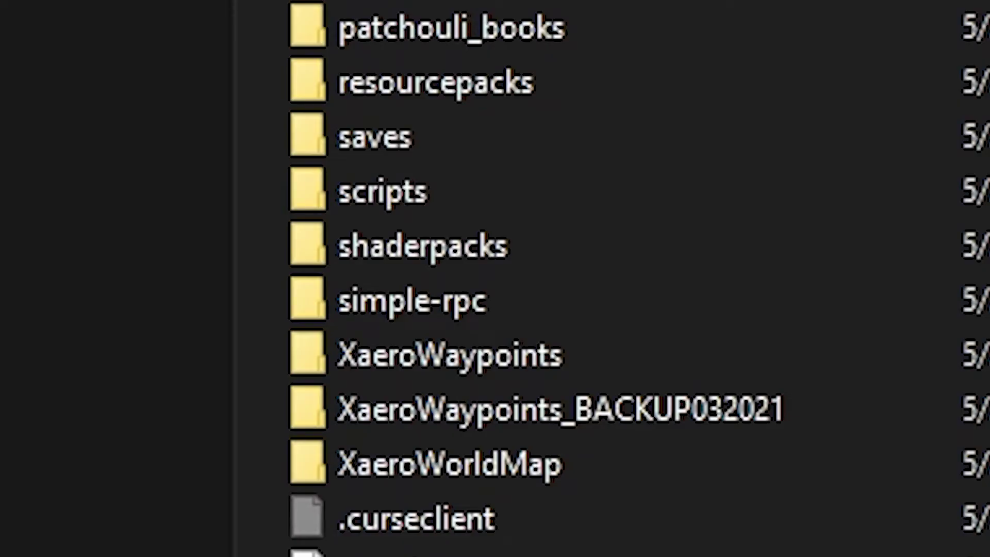
Step: Confirm ComplementaryShaders_v4.4 (1).zip sits in the shaderpacks folder, then close File Explorer
click(421, 258)
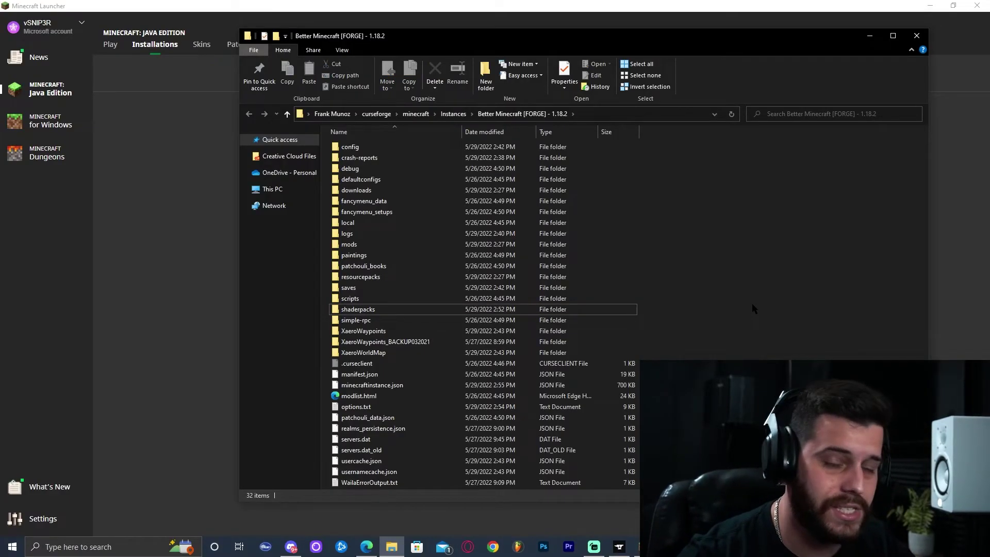
right_click(746, 191)
mouse_move(804, 317)
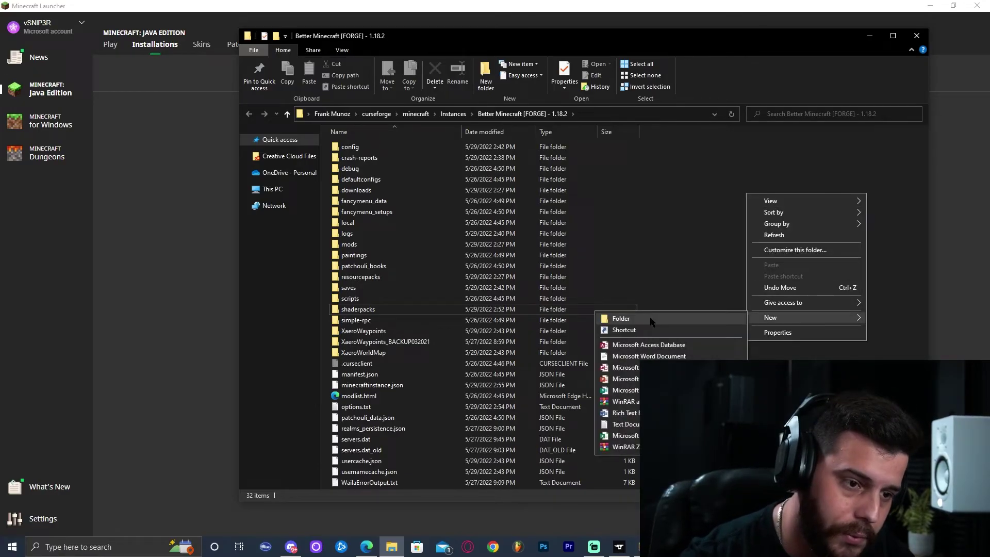
click(713, 236)
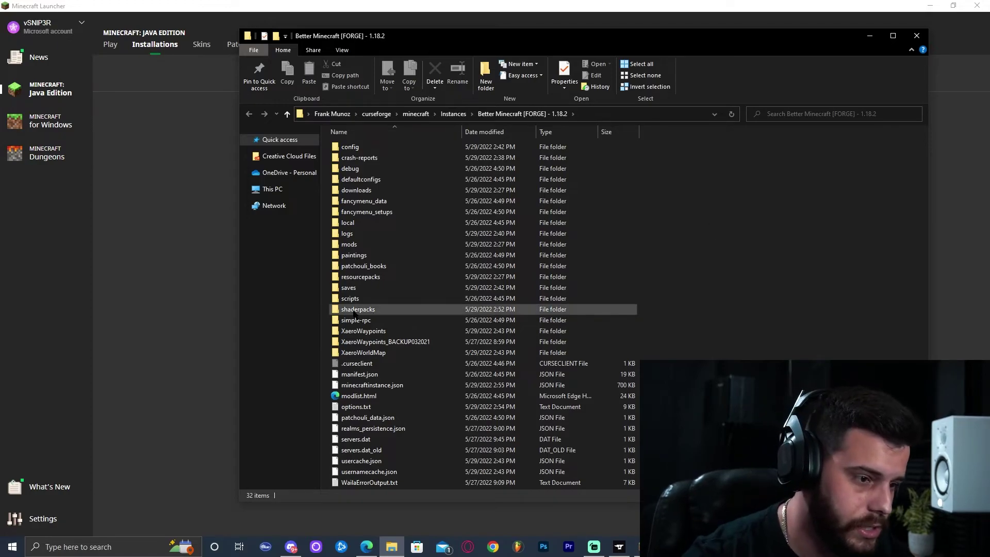
double_click(384, 311)
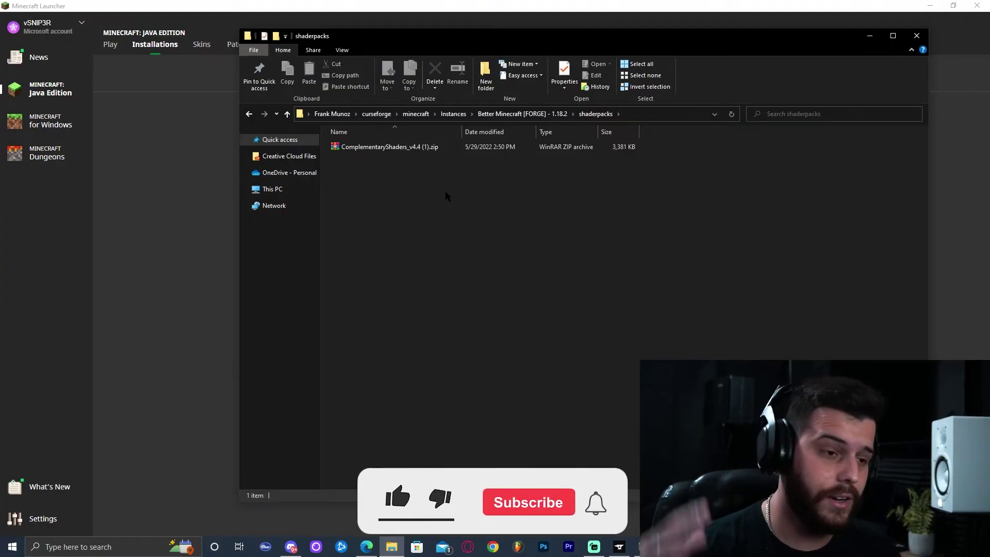
click(916, 36)
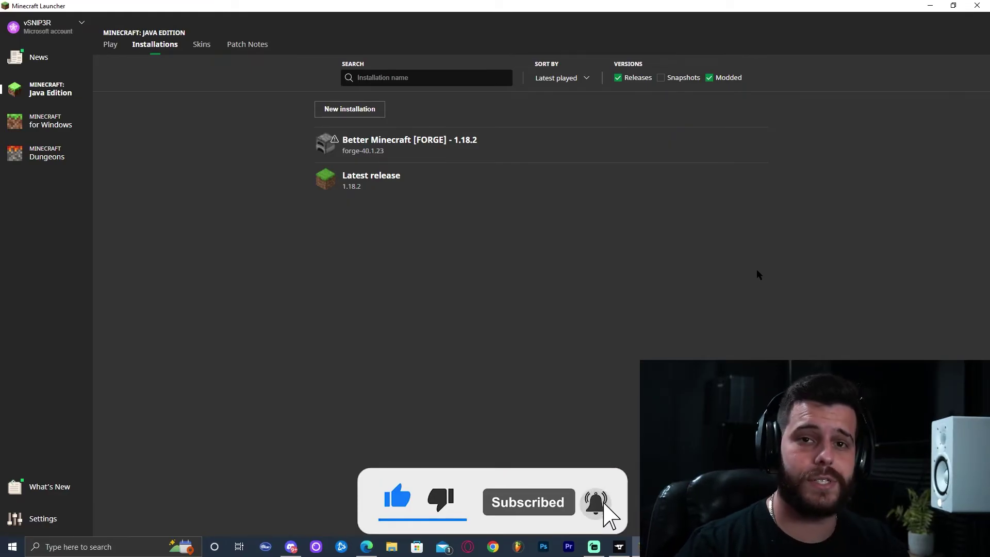